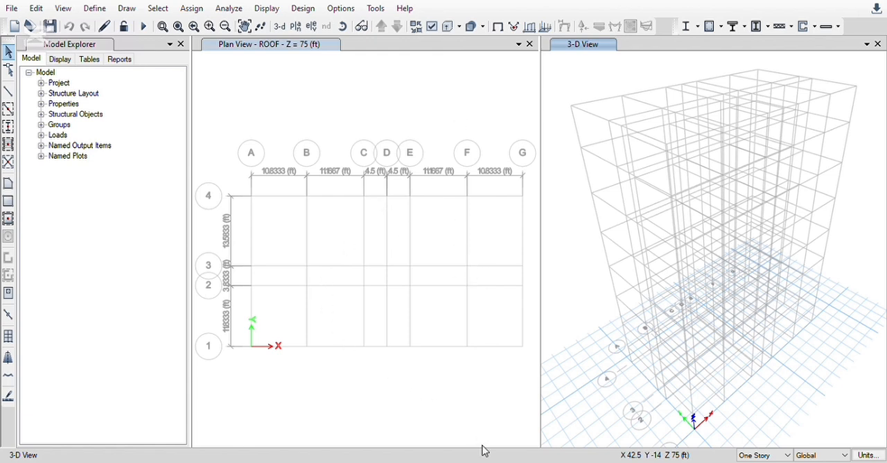
{"action": "left_click", "coordinate": [316, 346]}
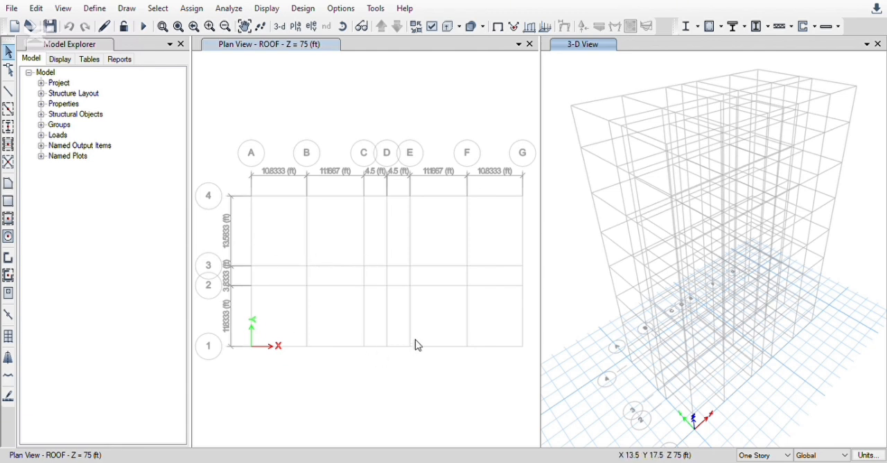
{"action": "middle_click_drag", "start_coordinate": [411, 331], "coordinate": [343, 307]}
{"action": "scroll", "coordinate": [361, 256], "scroll_direction": "down", "scroll_amount": 2}
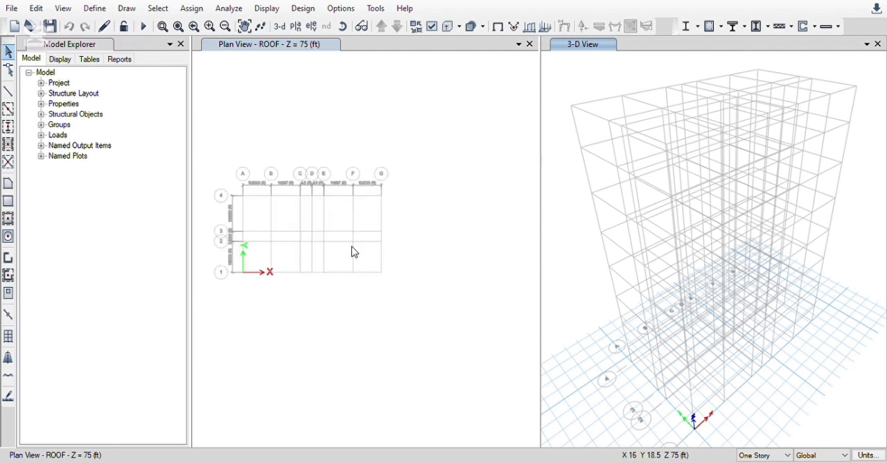
{"action": "scroll", "coordinate": [362, 254], "scroll_direction": "down", "scroll_amount": 2}
{"action": "middle_click_drag", "start_coordinate": [347, 302], "coordinate": [398, 335]}
{"action": "scroll", "coordinate": [377, 320], "scroll_direction": "down", "scroll_amount": 1}
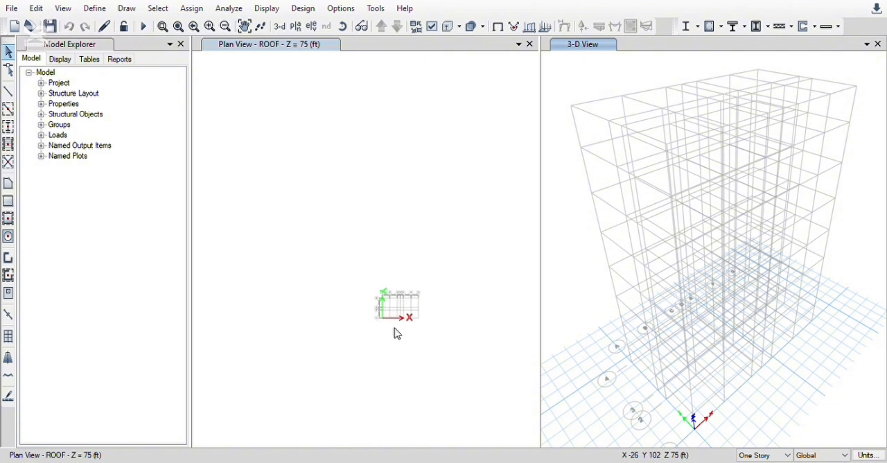
{"action": "left_click", "coordinate": [414, 334]}
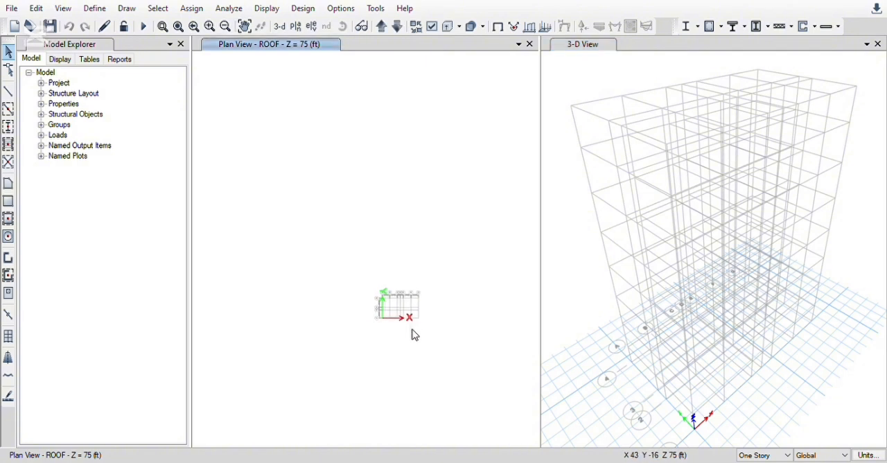
{"action": "scroll", "coordinate": [414, 331], "scroll_direction": "up", "scroll_amount": 2}
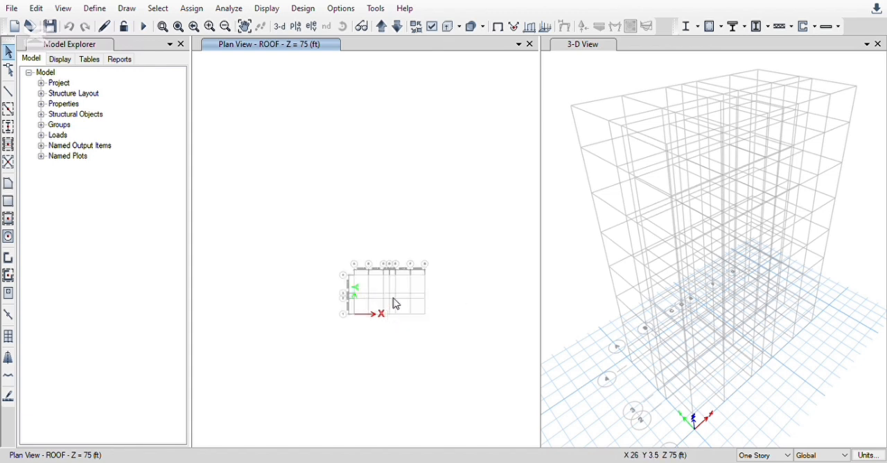
{"action": "scroll", "coordinate": [395, 302], "scroll_direction": "up", "scroll_amount": 2}
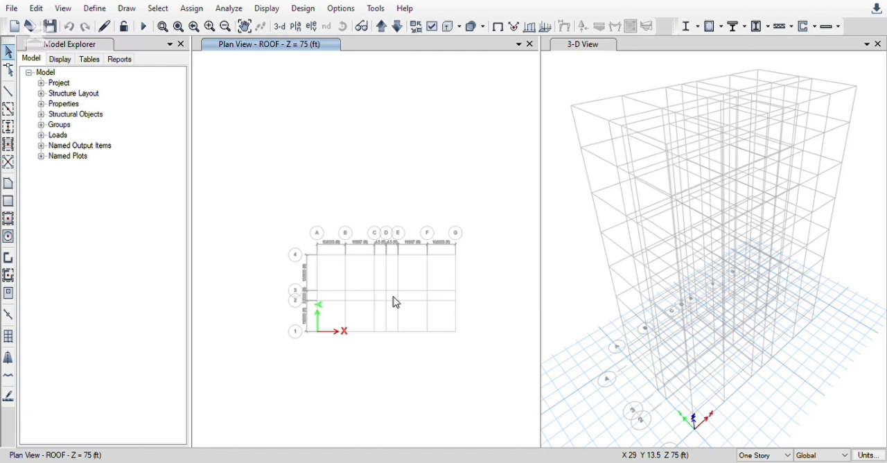
{"action": "scroll", "coordinate": [408, 358], "scroll_direction": "up", "scroll_amount": 1}
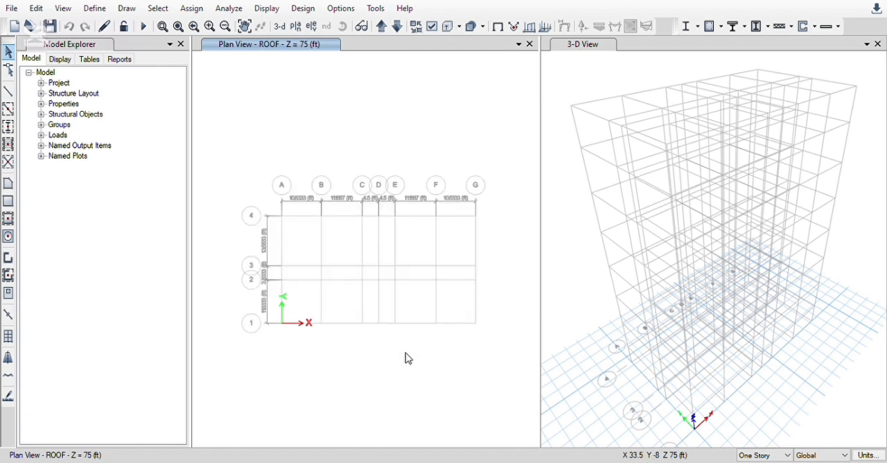
{"action": "scroll", "coordinate": [408, 358], "scroll_direction": "up", "scroll_amount": 1}
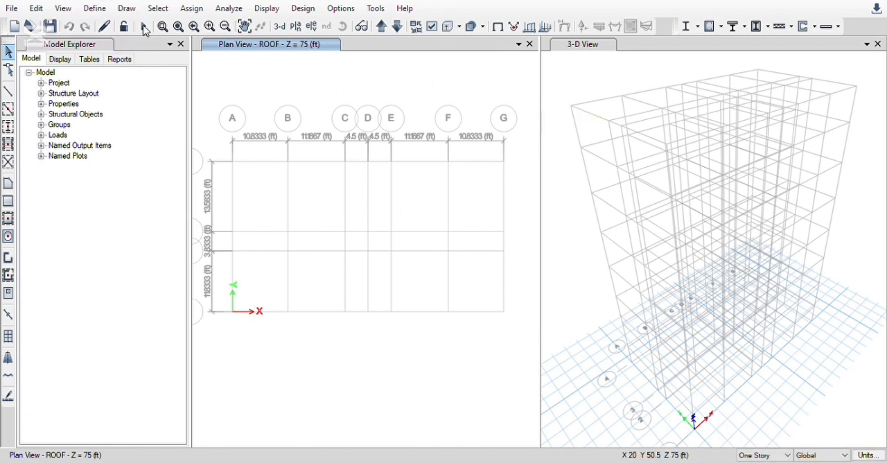
{"action": "left_click", "coordinate": [94, 10]}
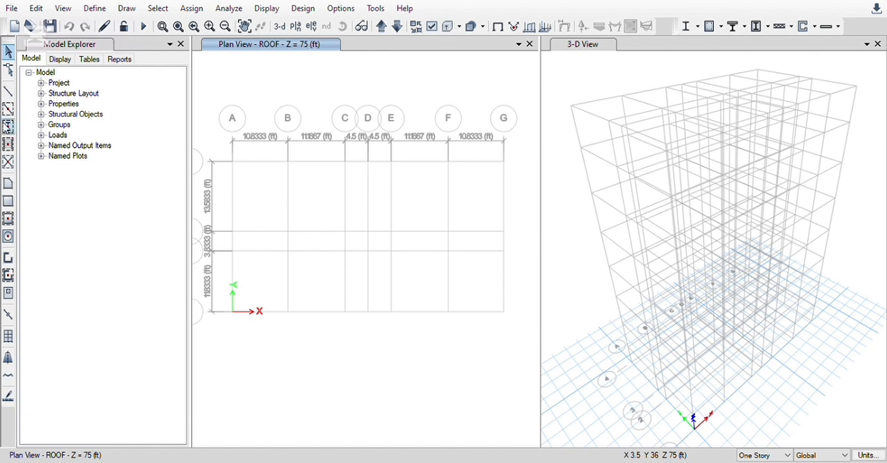
Activate the quick line-drawing command for frame objects with section C 10X12 and set the drawing scope to All Stories
{"action": "left_click", "coordinate": [13, 111]}
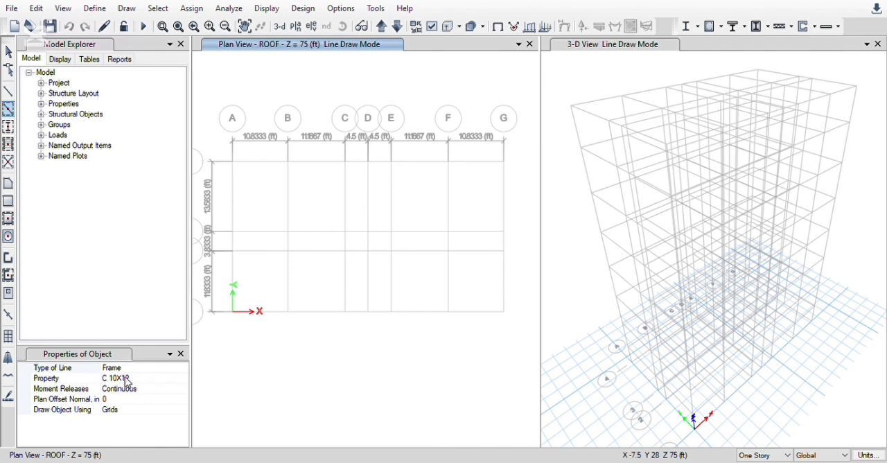
{"action": "left_click", "coordinate": [128, 378]}
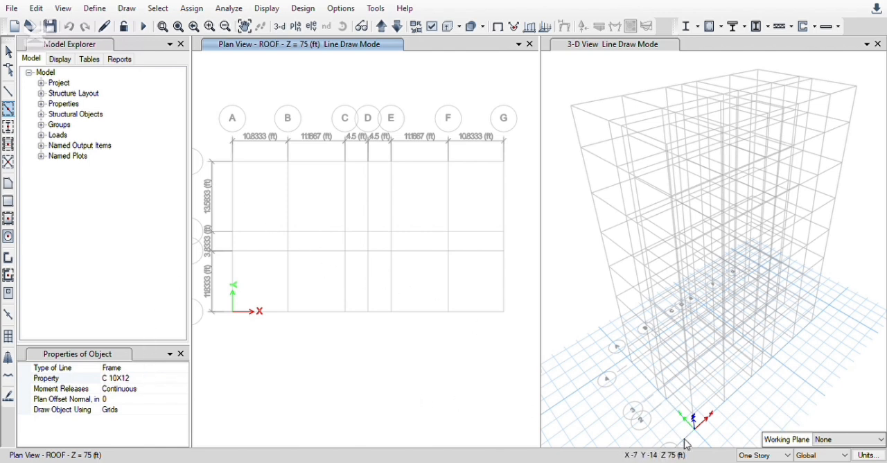
{"action": "left_click", "coordinate": [787, 454]}
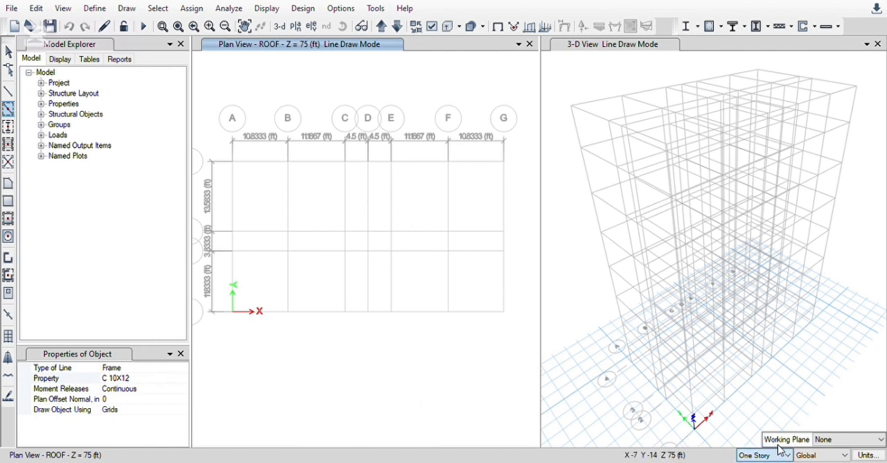
{"action": "left_click", "coordinate": [771, 436]}
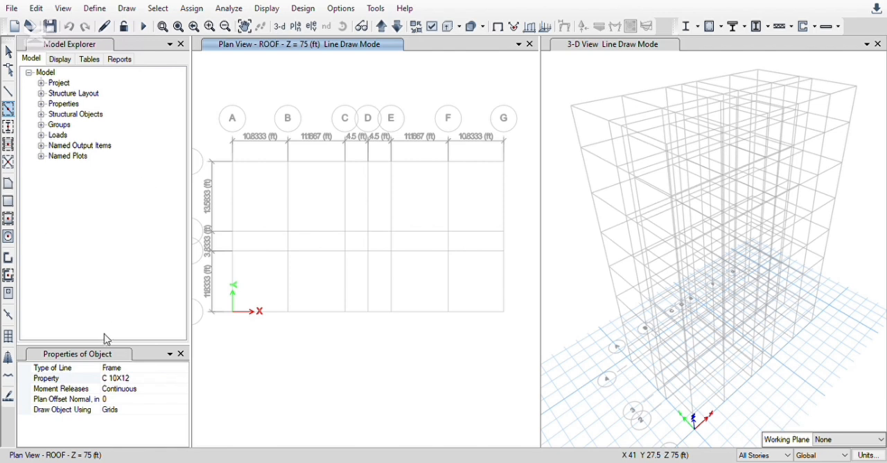
{"action": "left_click", "coordinate": [118, 380]}
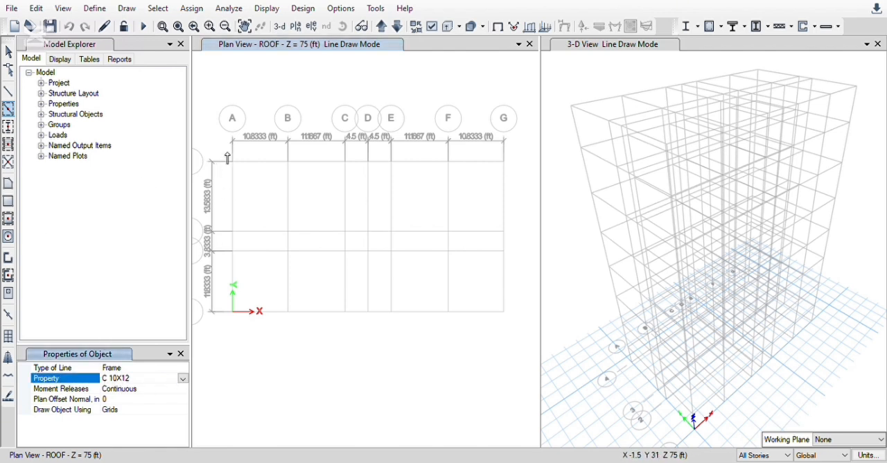
{"action": "left_click", "coordinate": [247, 180]}
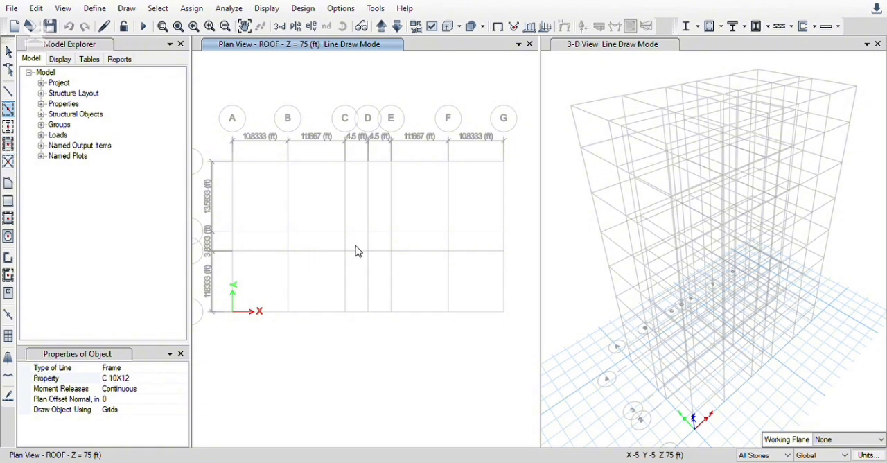
{"action": "scroll", "coordinate": [357, 244], "scroll_direction": "down", "scroll_amount": 1}
{"action": "scroll", "coordinate": [355, 234], "scroll_direction": "down", "scroll_amount": 1}
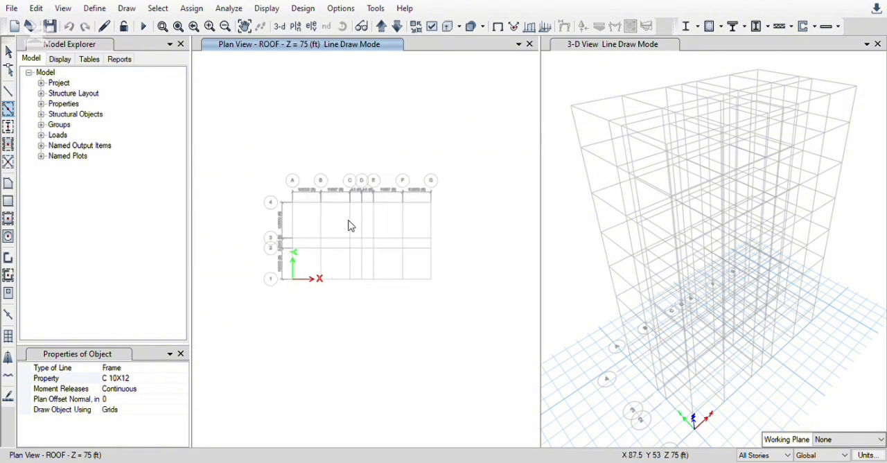
{"action": "scroll", "coordinate": [352, 231], "scroll_direction": "up", "scroll_amount": 1}
{"action": "scroll", "coordinate": [352, 231], "scroll_direction": "up", "scroll_amount": 1}
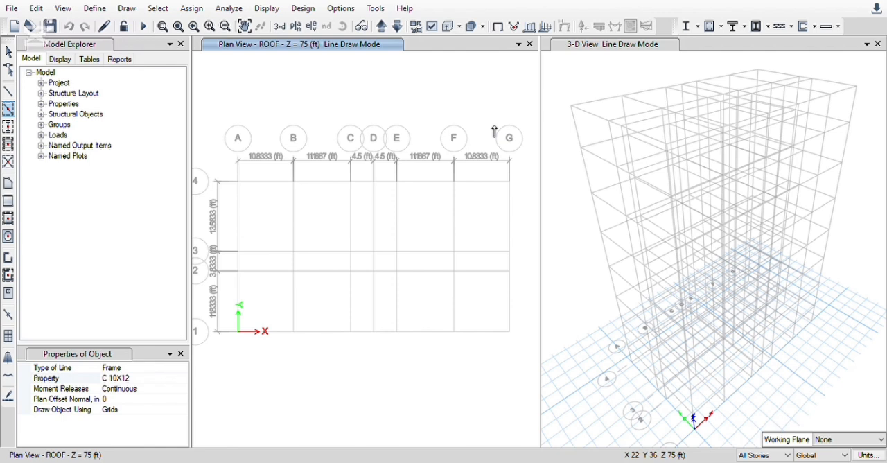
{"action": "left_click", "coordinate": [600, 52]}
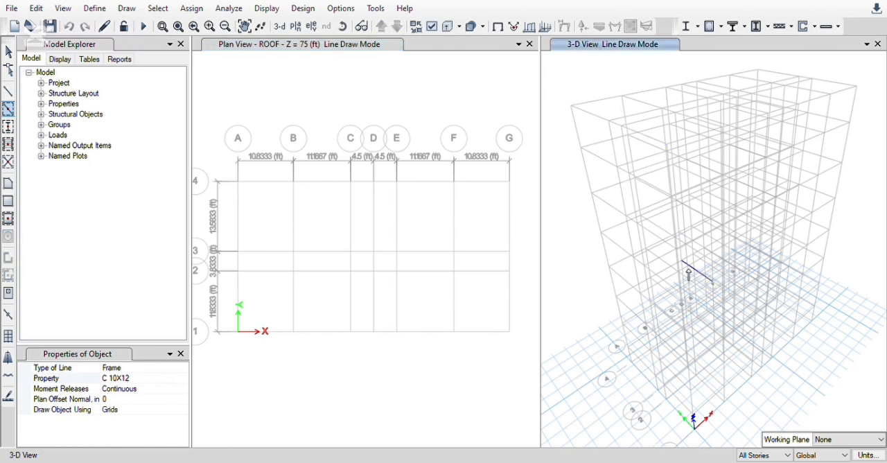
{"action": "scroll", "coordinate": [608, 243], "scroll_direction": "down", "scroll_amount": 1}
{"action": "scroll", "coordinate": [620, 295], "scroll_direction": "up", "scroll_amount": 2}
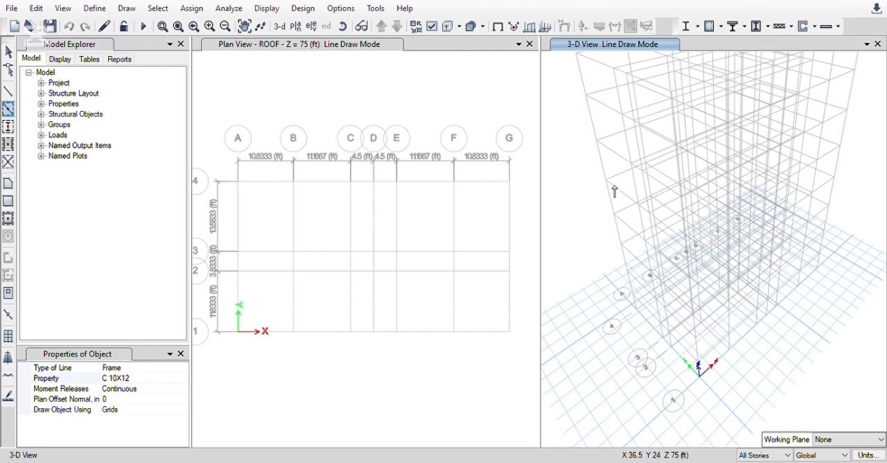
{"action": "scroll", "coordinate": [630, 192], "scroll_direction": "down", "scroll_amount": 2}
{"action": "scroll", "coordinate": [658, 170], "scroll_direction": "up", "scroll_amount": 1}
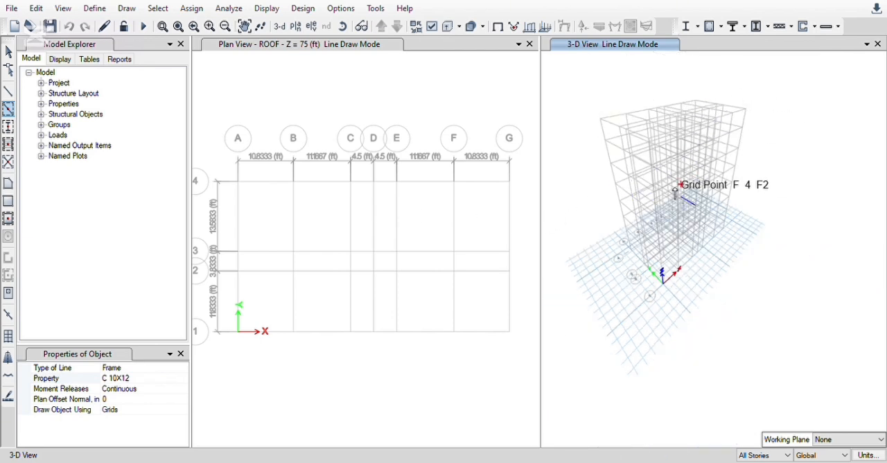
{"action": "scroll", "coordinate": [670, 195], "scroll_direction": "up", "scroll_amount": 2}
{"action": "scroll", "coordinate": [669, 195], "scroll_direction": "down", "scroll_amount": 2}
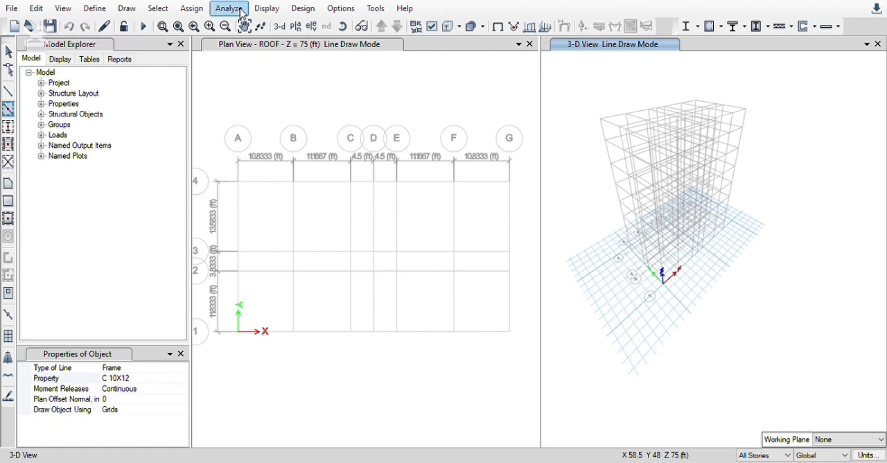
{"action": "left_click", "coordinate": [198, 4]}
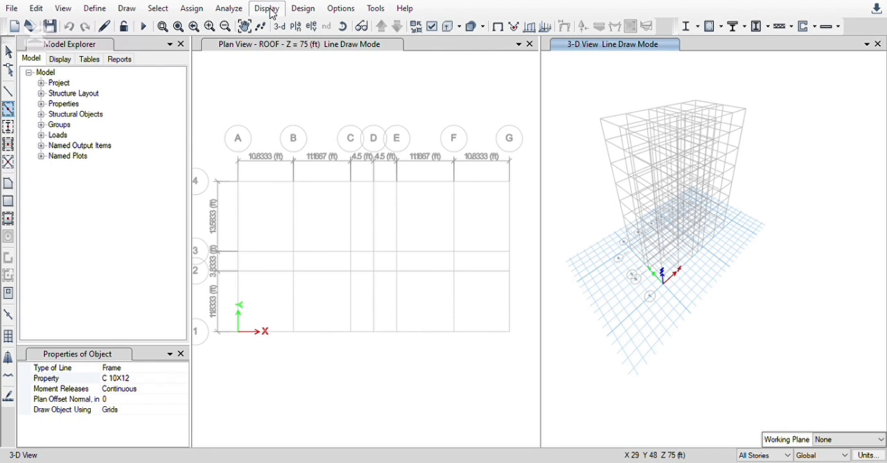
{"action": "key", "text": "Escape"}
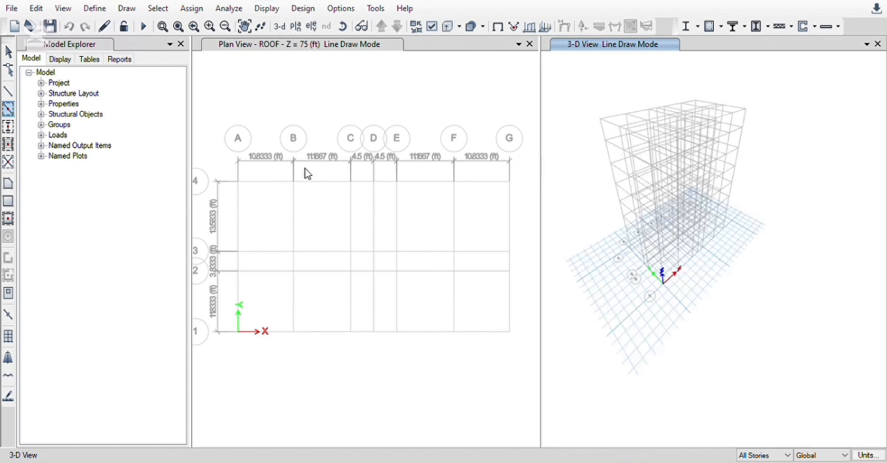
{"action": "scroll", "coordinate": [306, 173], "scroll_direction": "down", "scroll_amount": 2}
{"action": "scroll", "coordinate": [326, 176], "scroll_direction": "up", "scroll_amount": 2}
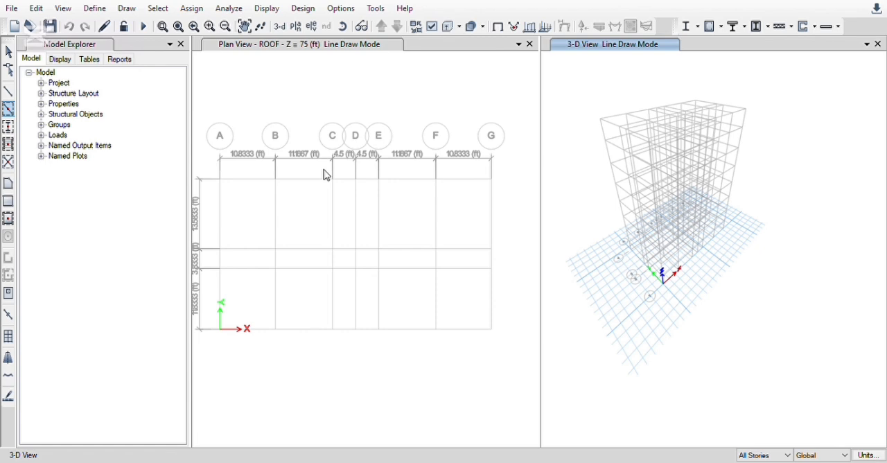
{"action": "scroll", "coordinate": [686, 232], "scroll_direction": "up", "scroll_amount": 2}
{"action": "scroll", "coordinate": [677, 233], "scroll_direction": "down", "scroll_amount": 3}
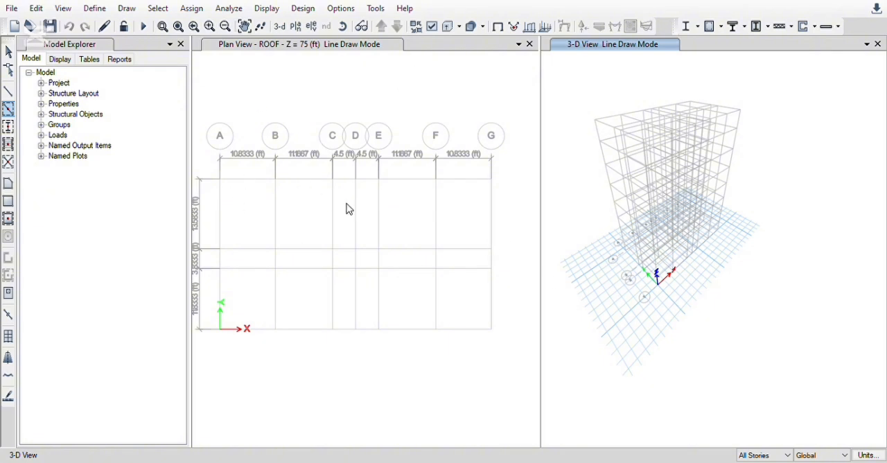
{"action": "scroll", "coordinate": [305, 224], "scroll_direction": "down", "scroll_amount": 2}
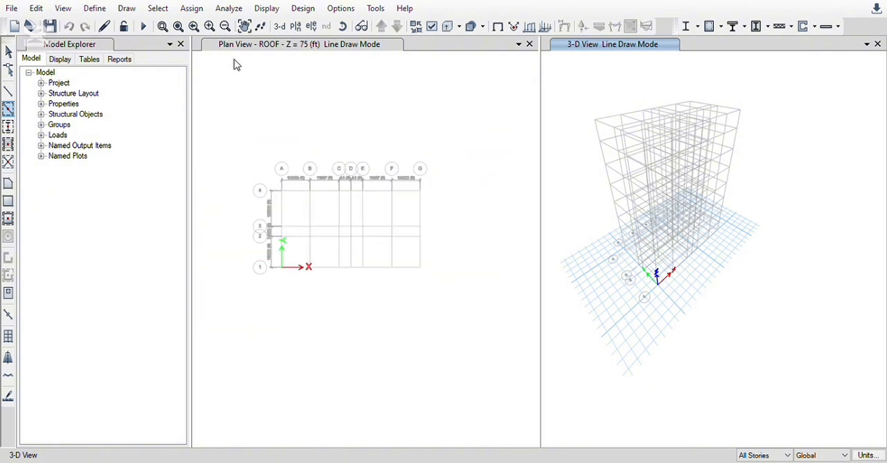
{"action": "scroll", "coordinate": [325, 218], "scroll_direction": "up", "scroll_amount": 2}
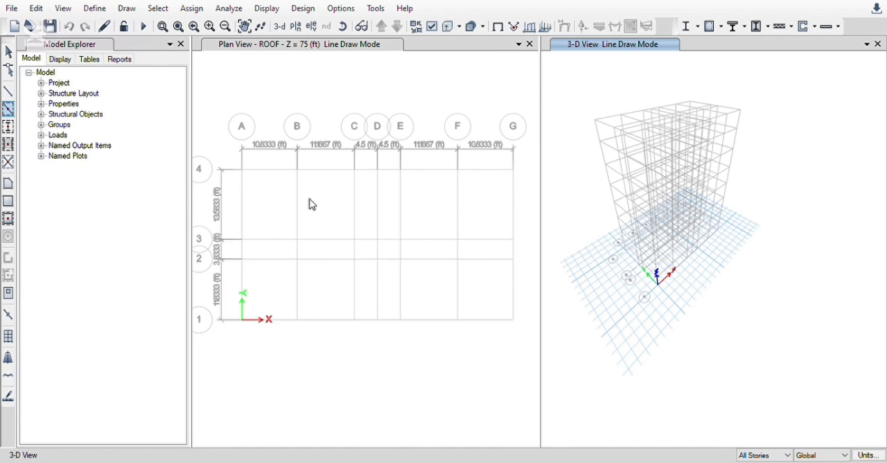